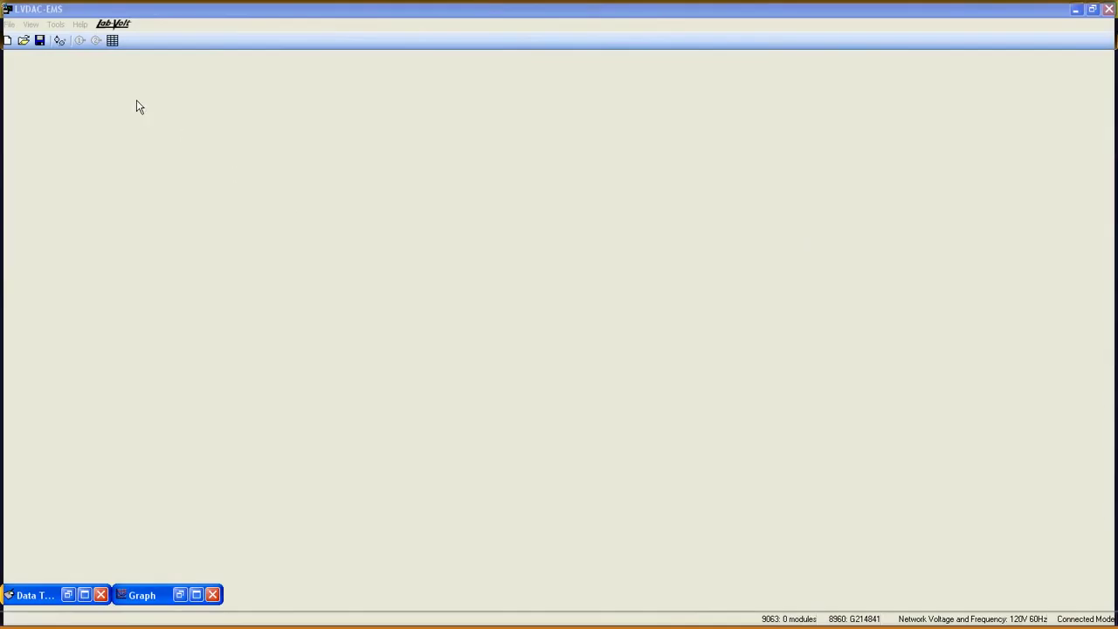
# - Open the Four-Quadrant Dynamometer/Power Supply window and switch its function to Speed Sweep
pyautogui.click(59, 41)
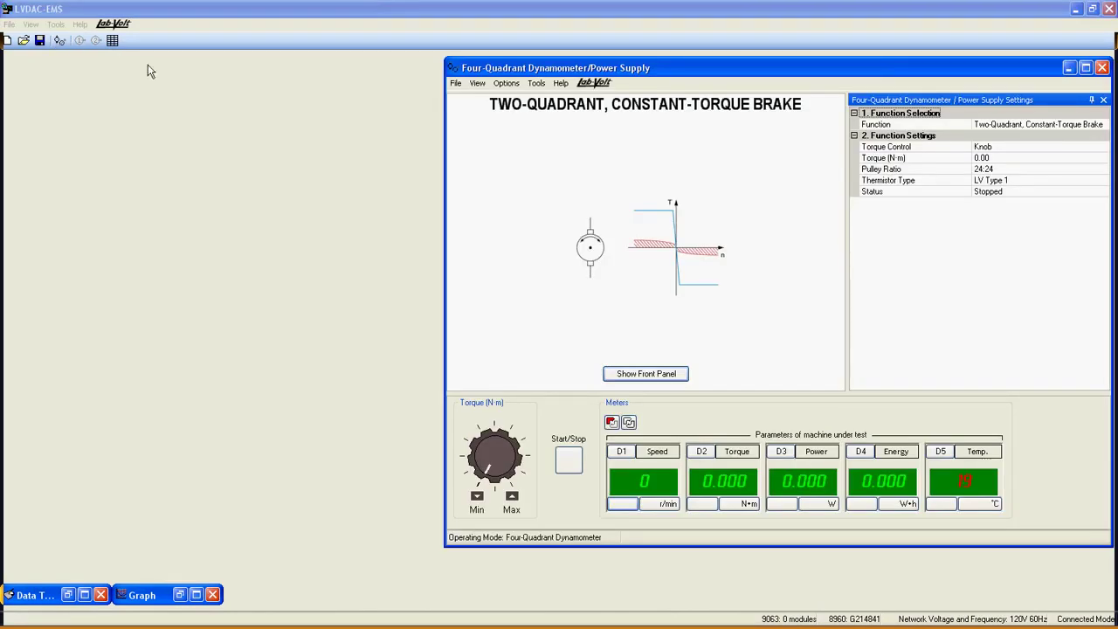
pyautogui.click(1094, 131)
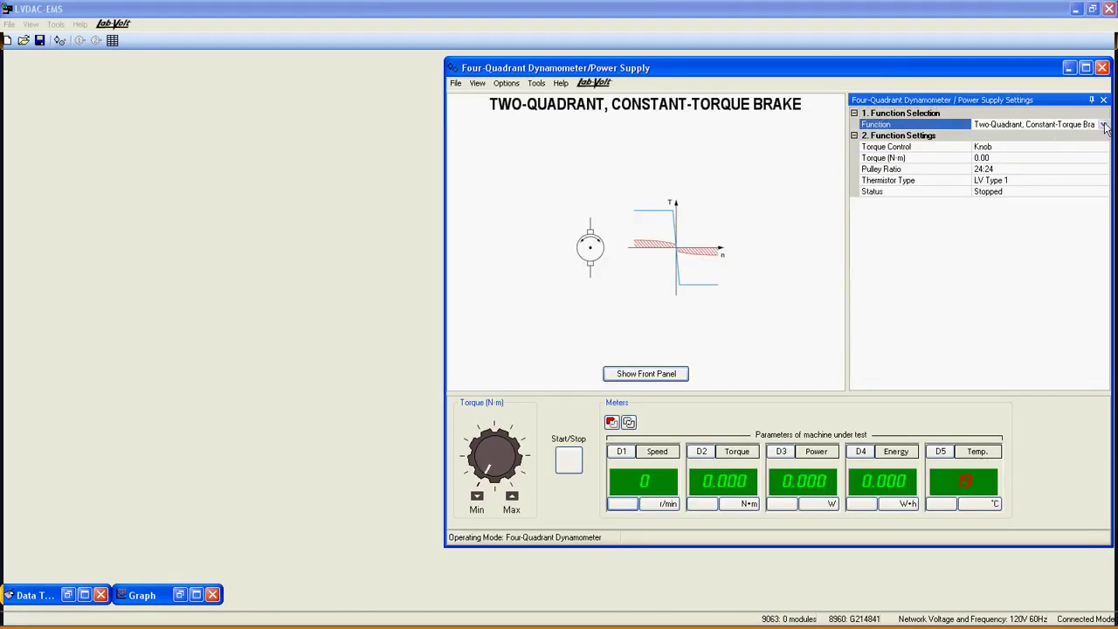
pyautogui.click(1103, 125)
pyautogui.click(957, 221)
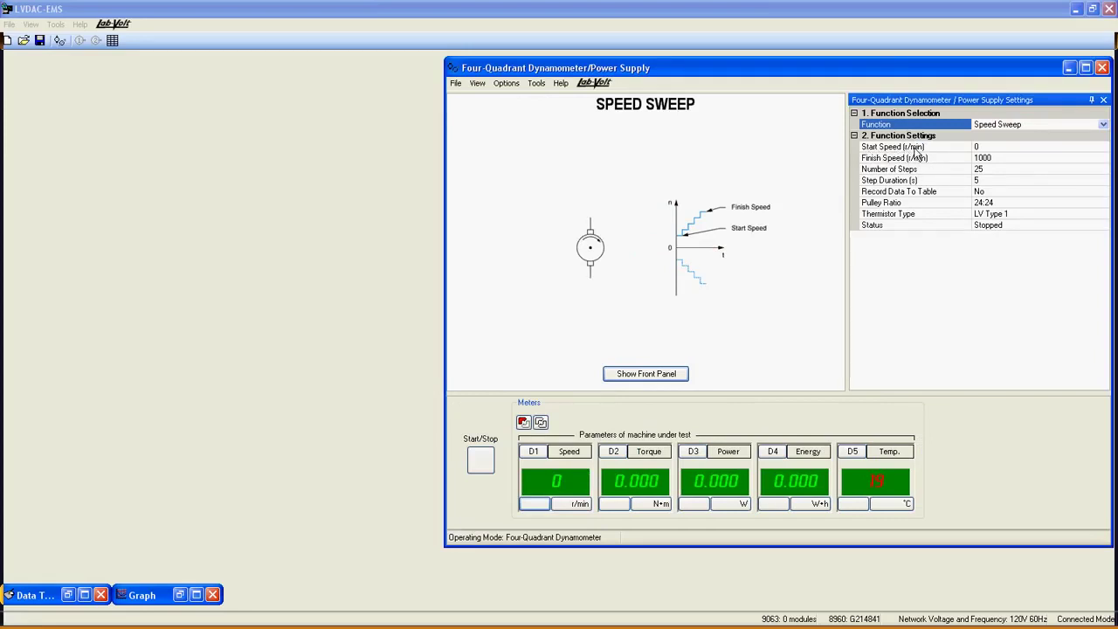
# - Set Start Speed 1800 r/min, Finish Speed 0 r/min and 10 steps, keeping 5 s per step
pyautogui.click(986, 146)
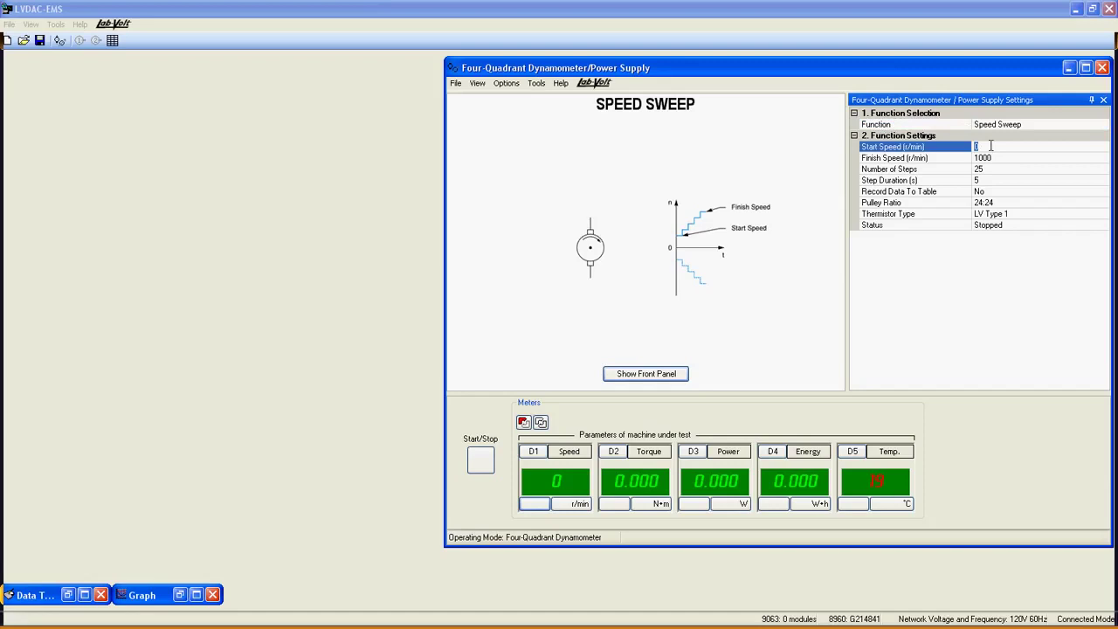
pyautogui.write('1800')
pyautogui.click(995, 158)
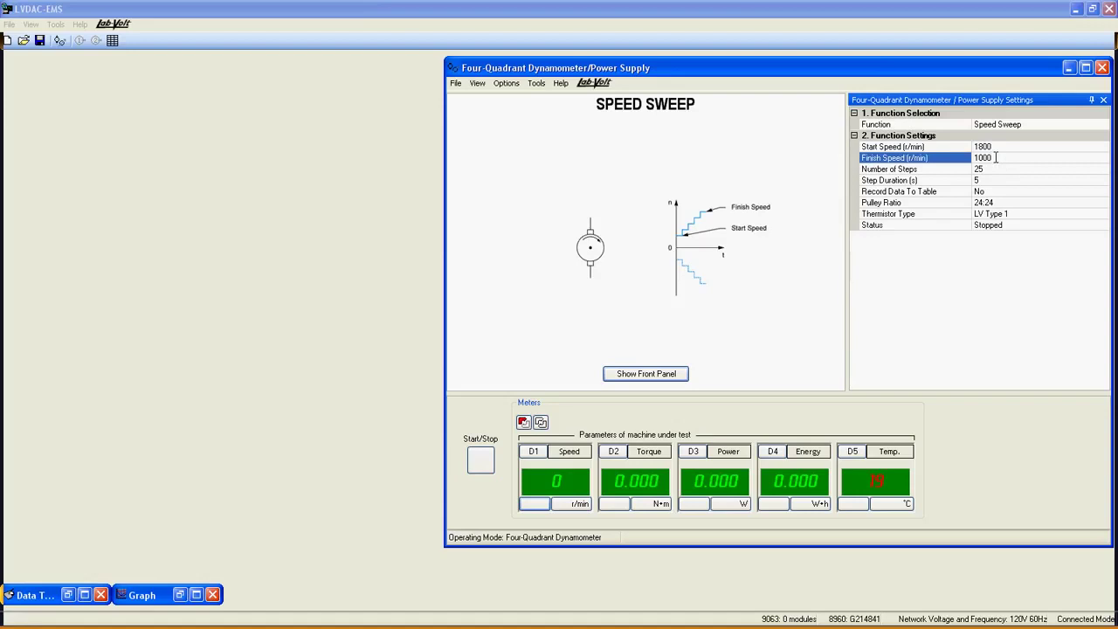
pyautogui.click(993, 157)
pyautogui.write('0')
pyautogui.press('Return')
pyautogui.click(993, 170)
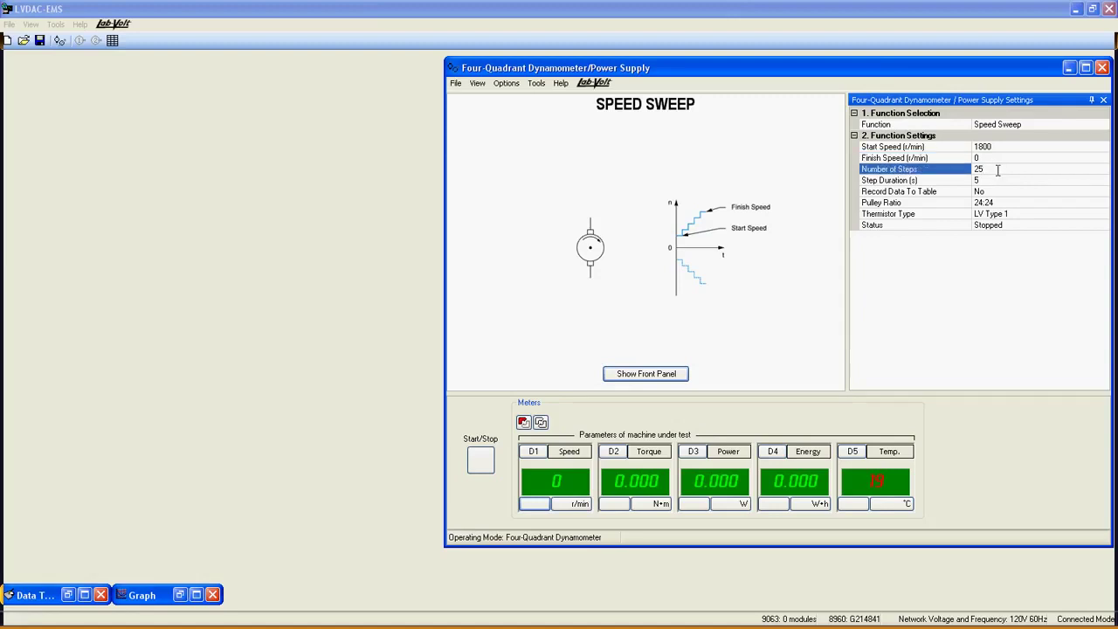
pyautogui.press('BackSpace')
pyautogui.press('BackSpace')
pyautogui.write('1')
pyautogui.click(1002, 180)
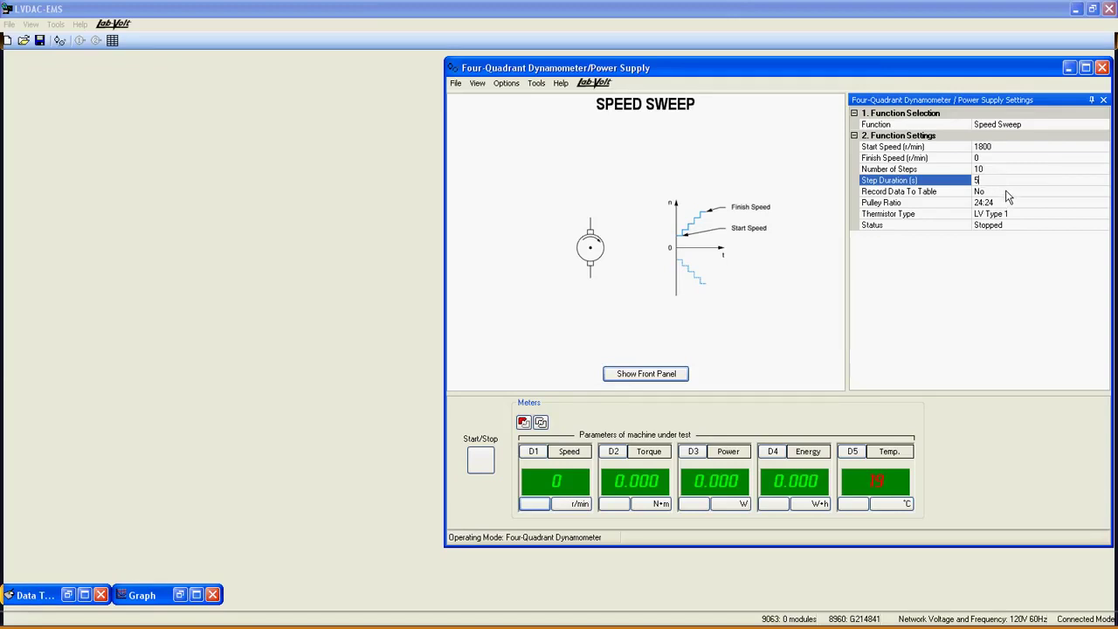
# - Set Record Data To Table to Yes
pyautogui.click(1005, 190)
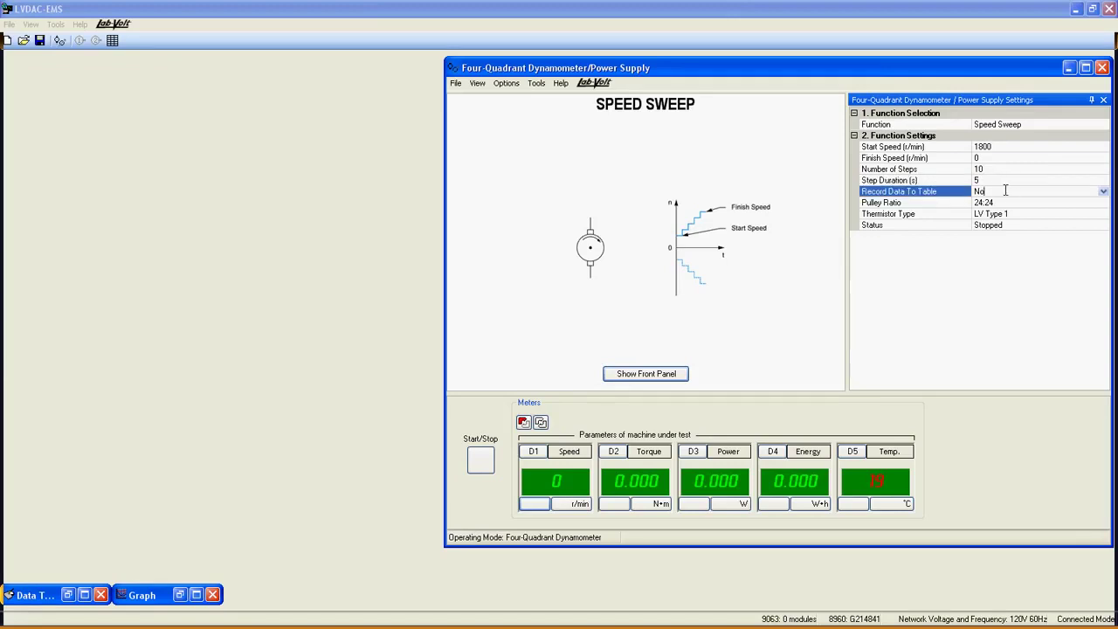
pyautogui.click(1103, 192)
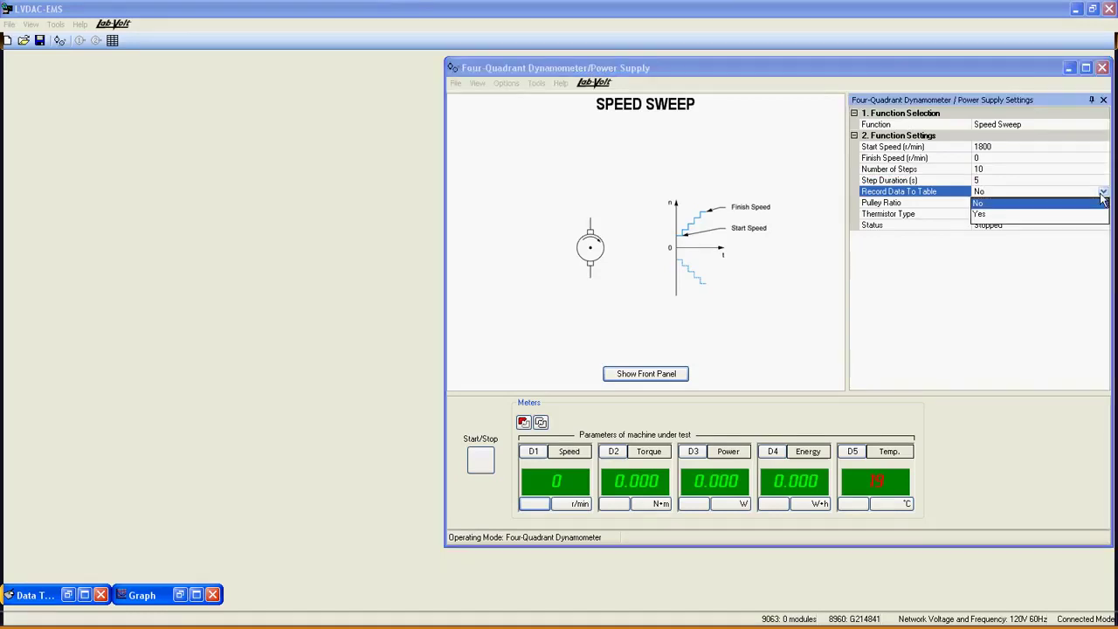
pyautogui.click(981, 215)
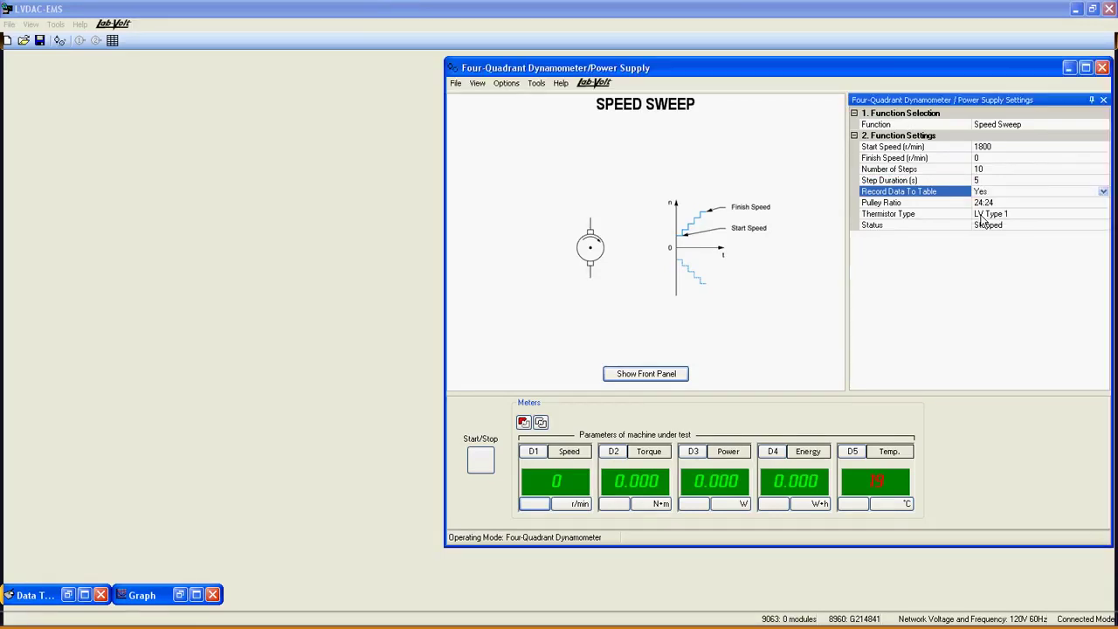
pyautogui.click(1036, 204)
pyautogui.click(1102, 203)
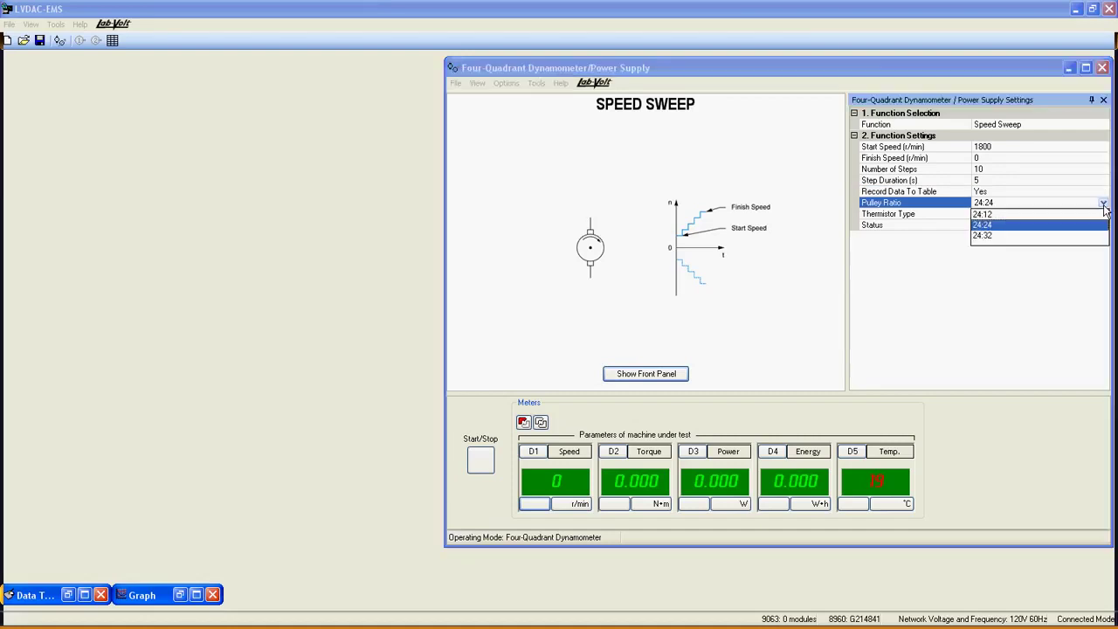
pyautogui.click(989, 226)
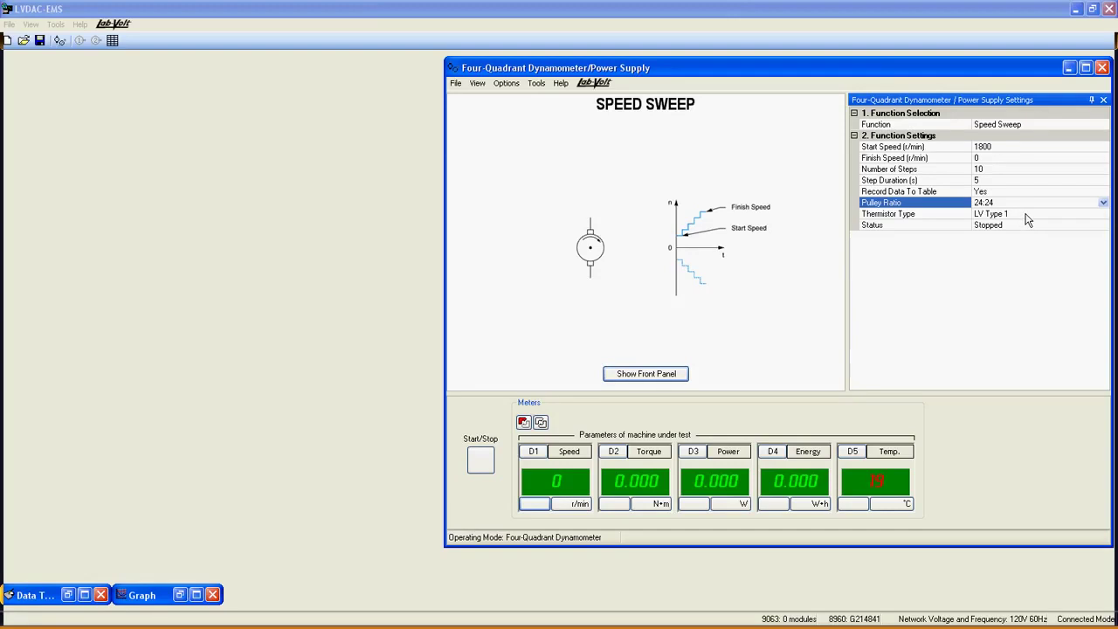
pyautogui.click(1025, 213)
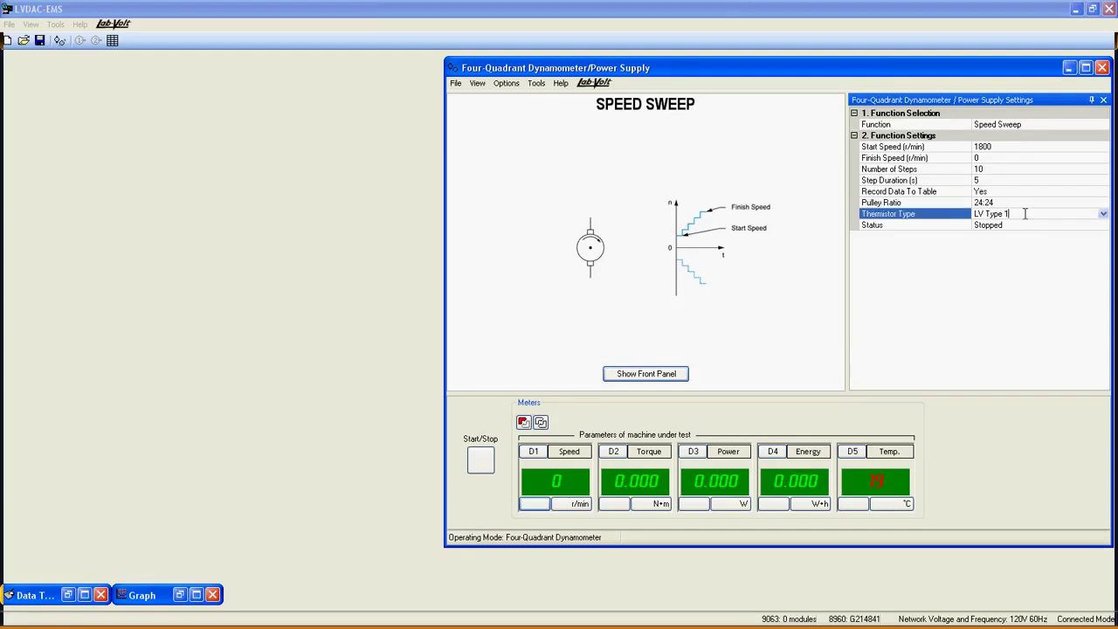
pyautogui.click(1103, 215)
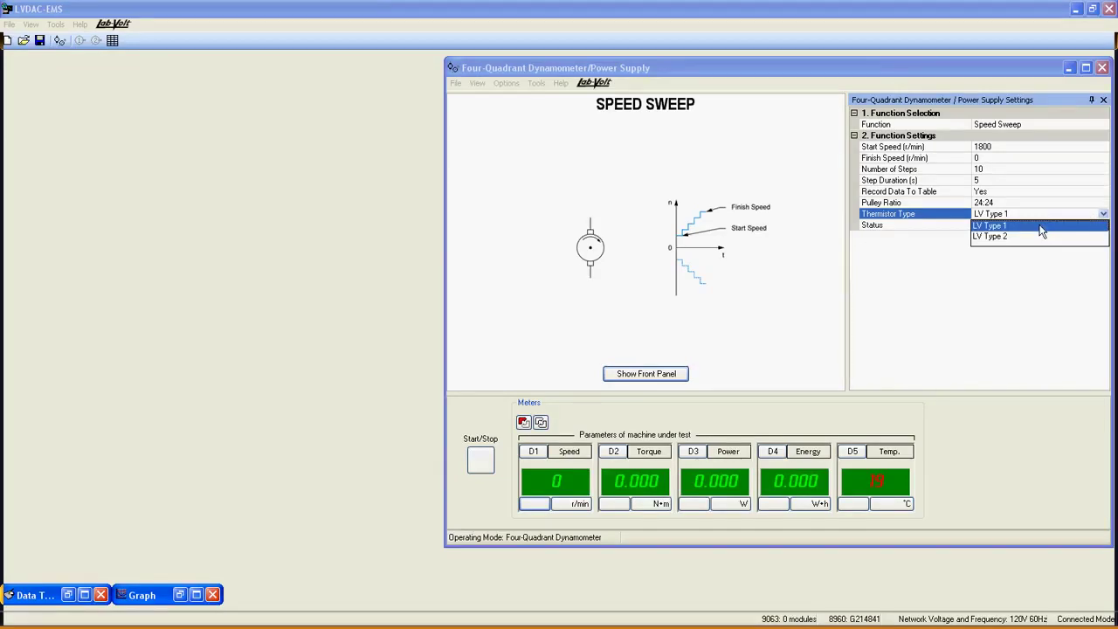
pyautogui.click(999, 227)
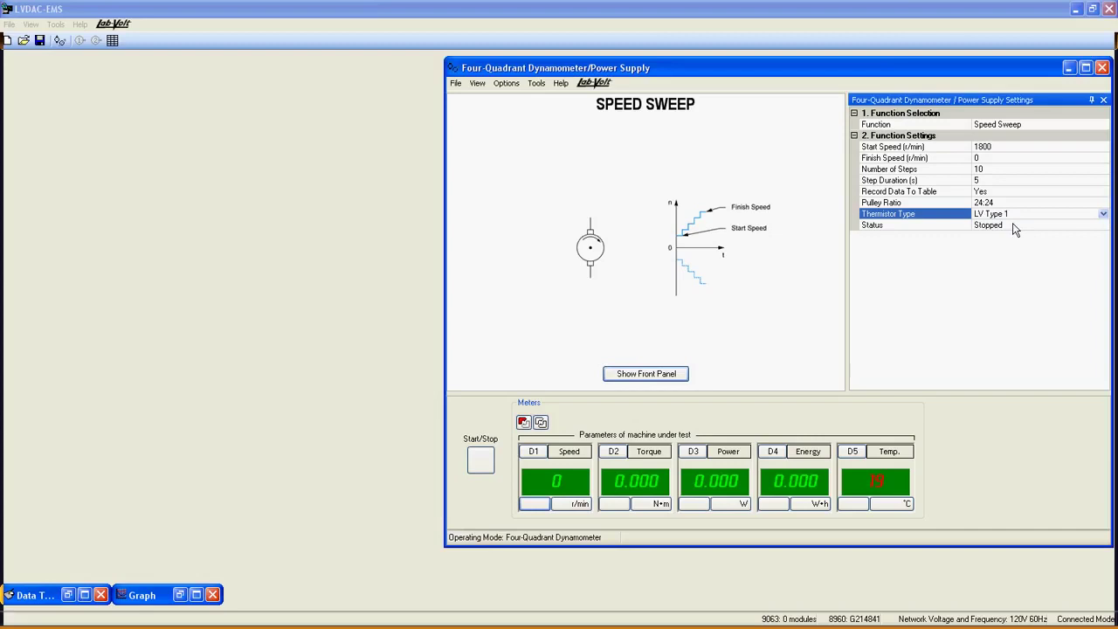
pyautogui.click(1012, 225)
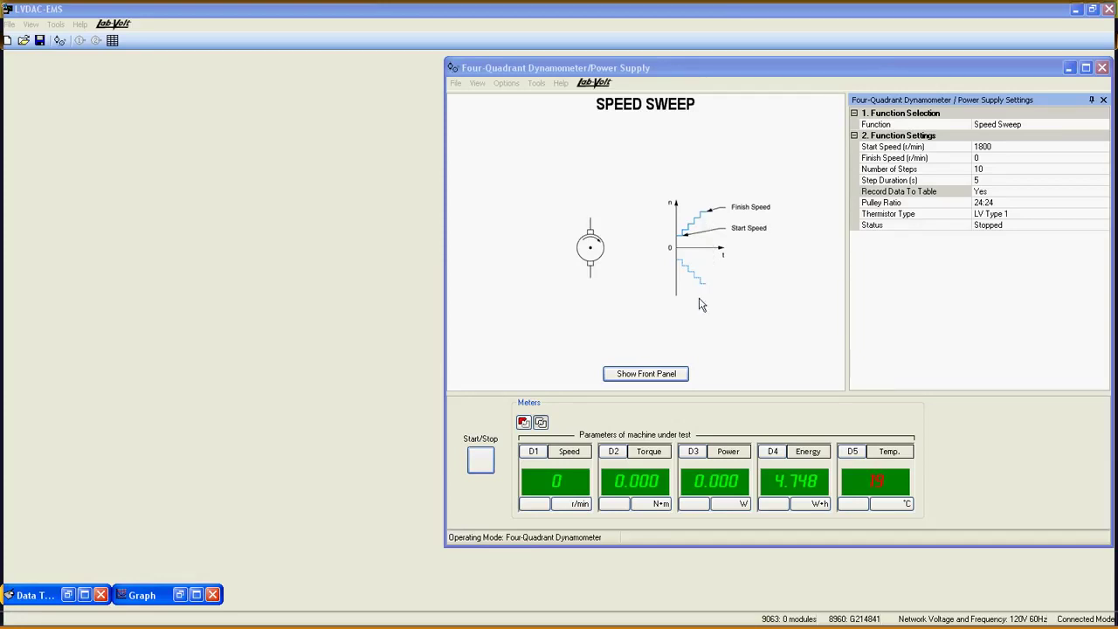
# - Restore the Data Table and Graph windows and bring the Data Table to the front
pyautogui.click(68, 594)
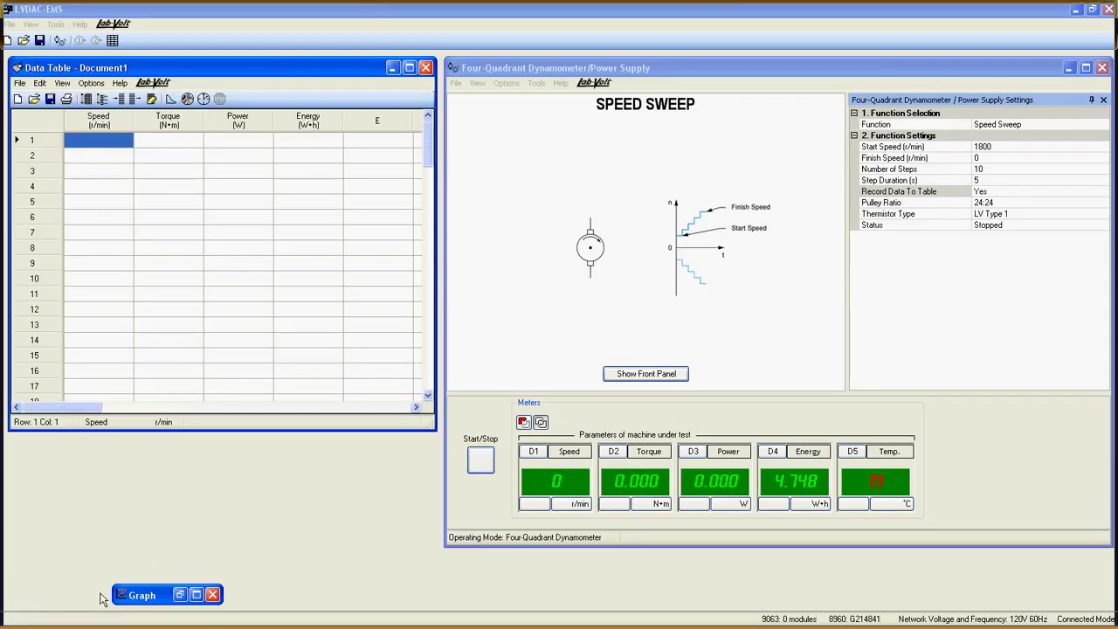
pyautogui.click(180, 594)
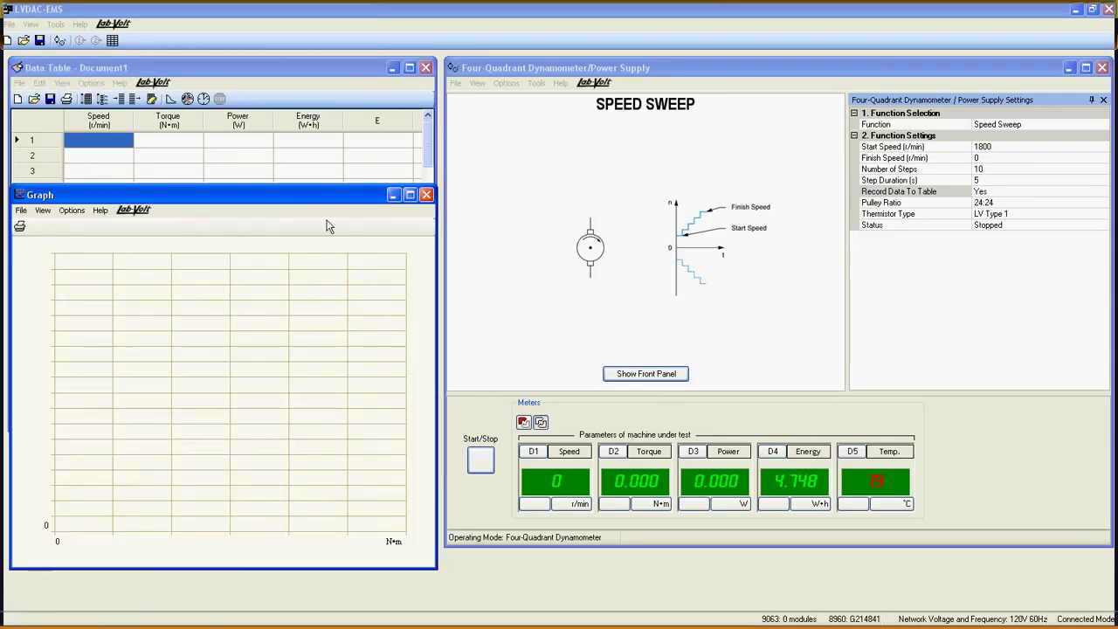
pyautogui.click(349, 72)
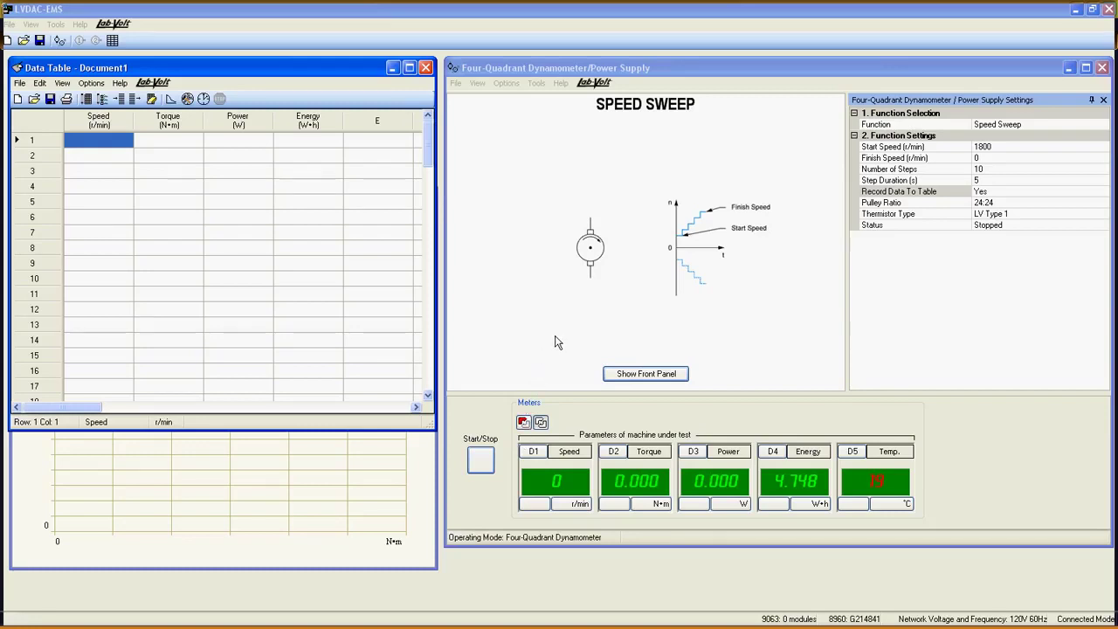
pyautogui.click(997, 145)
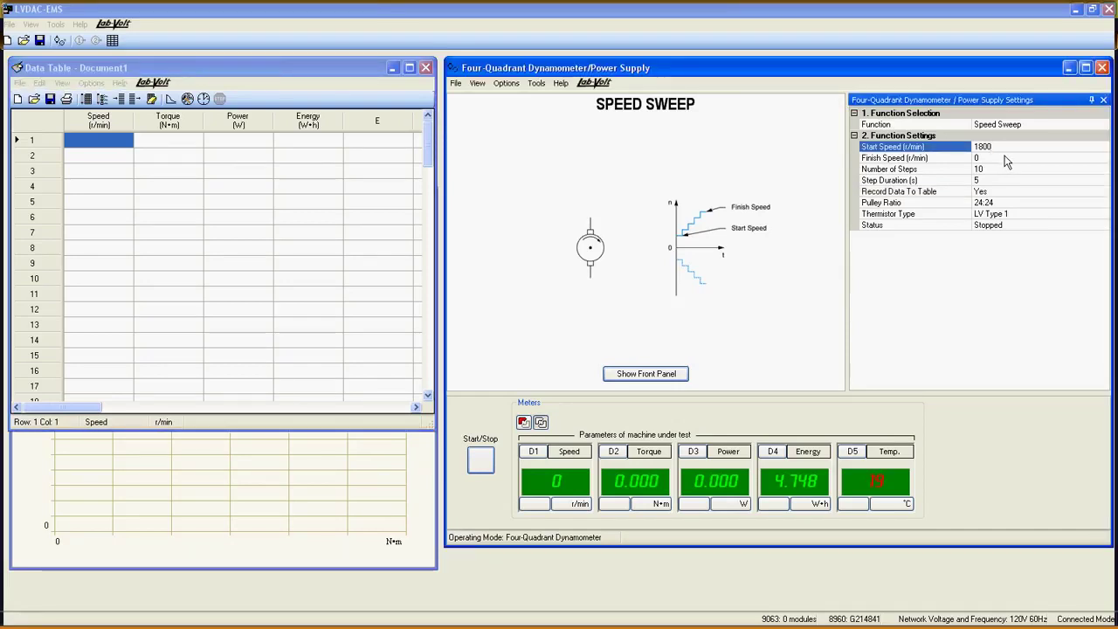
pyautogui.click(1004, 158)
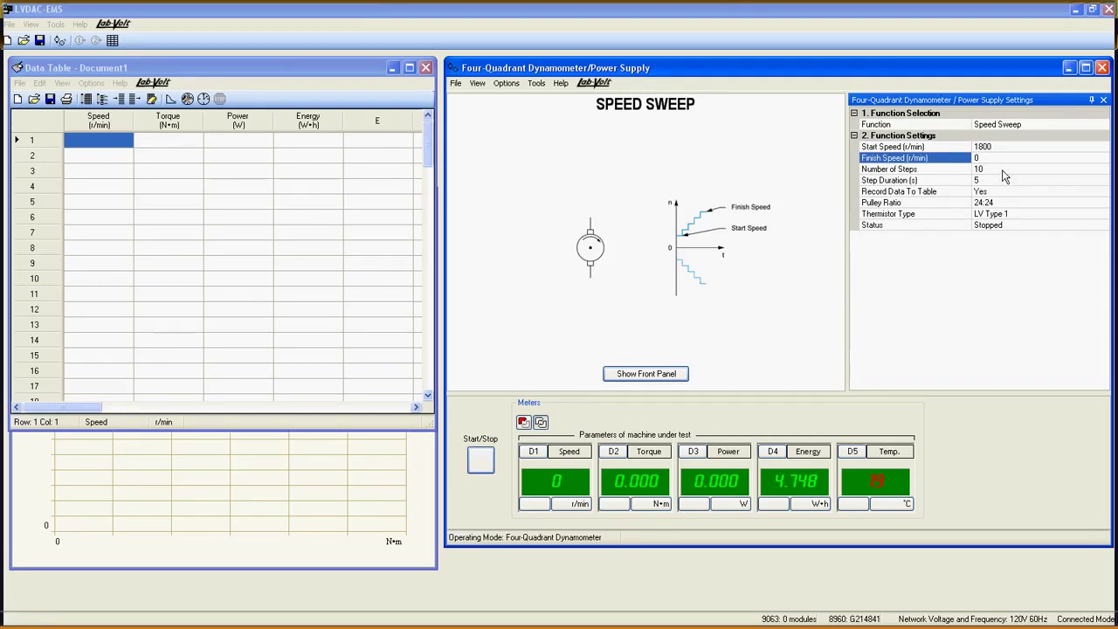
pyautogui.click(1004, 171)
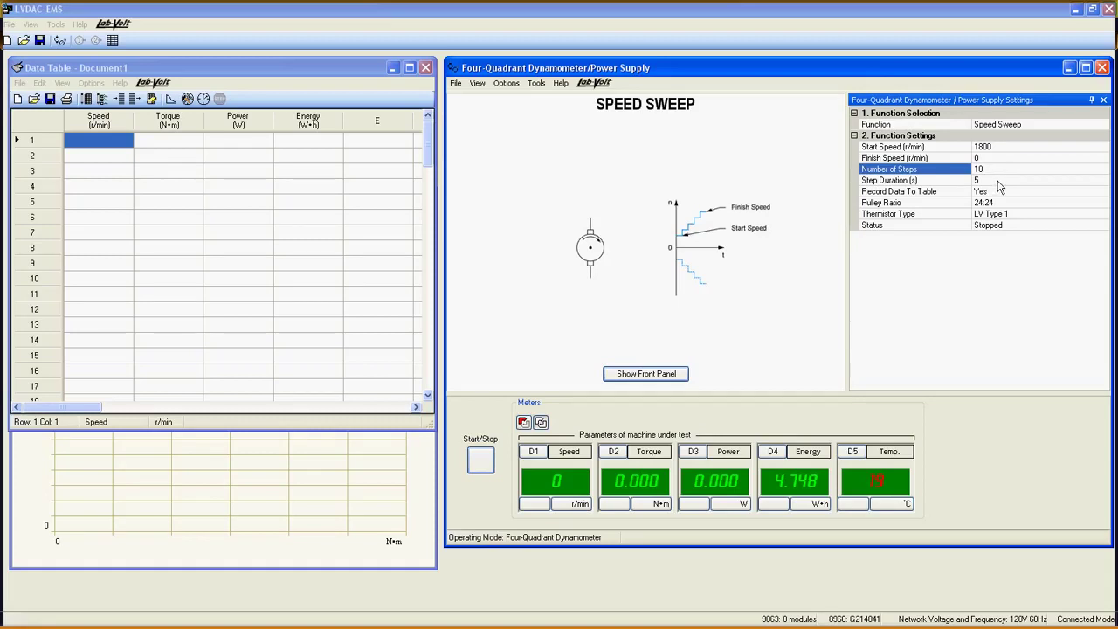
pyautogui.click(997, 180)
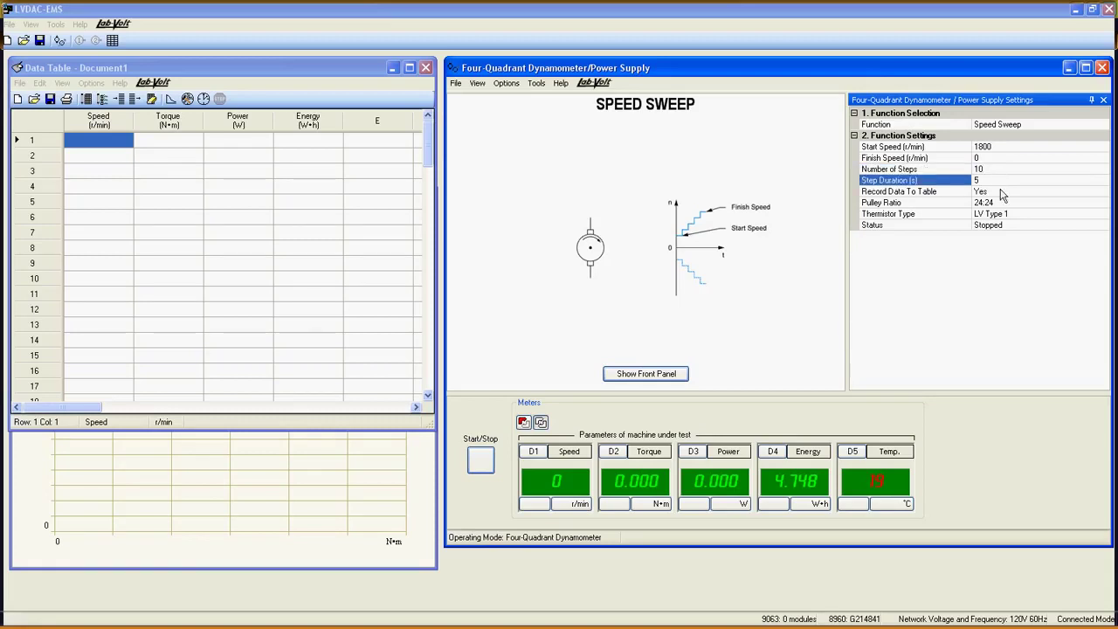
pyautogui.click(1001, 191)
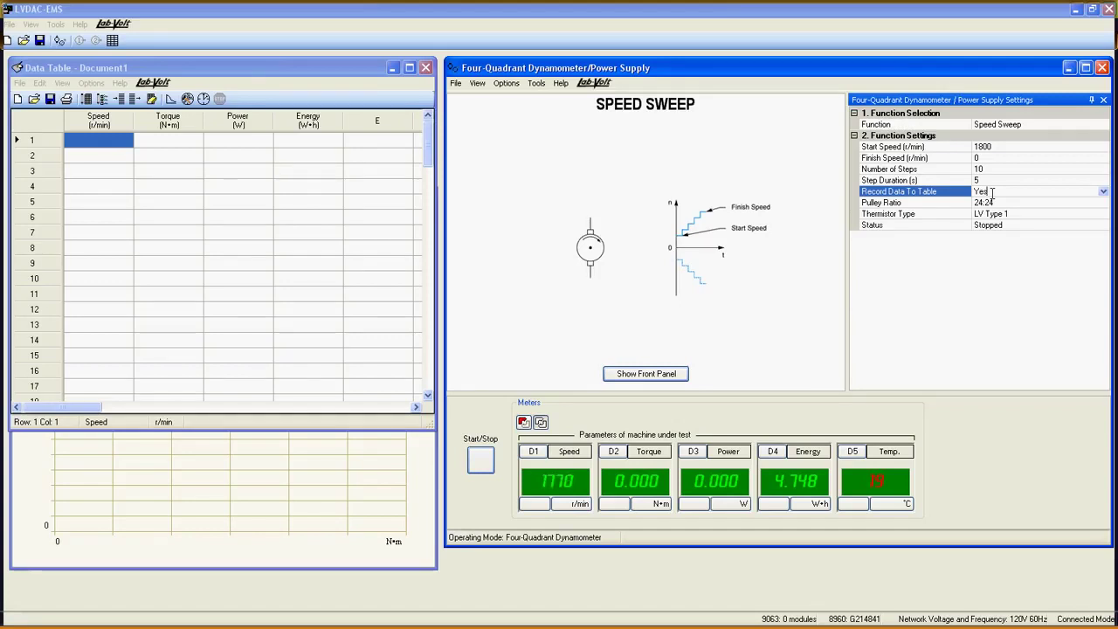
# - Start the 1800-to-0 r/min sweep and bring the Graph window forward to watch the curve
pyautogui.click(479, 463)
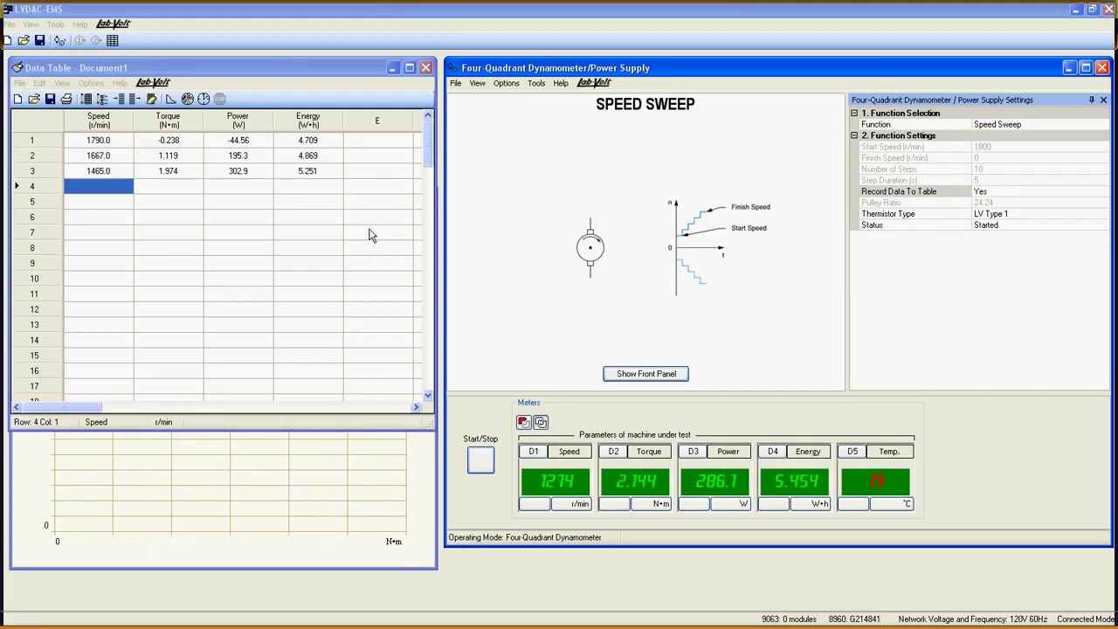
pyautogui.click(419, 471)
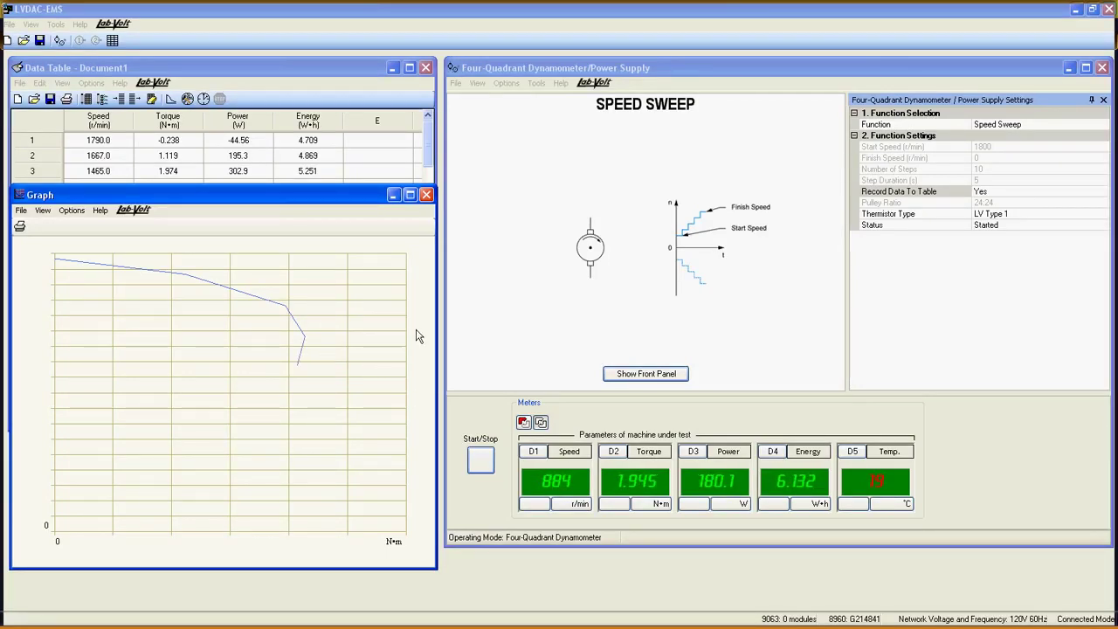
# - Check the Data Table readings and the Graph curve, then stop the speed sweep
pyautogui.click(359, 70)
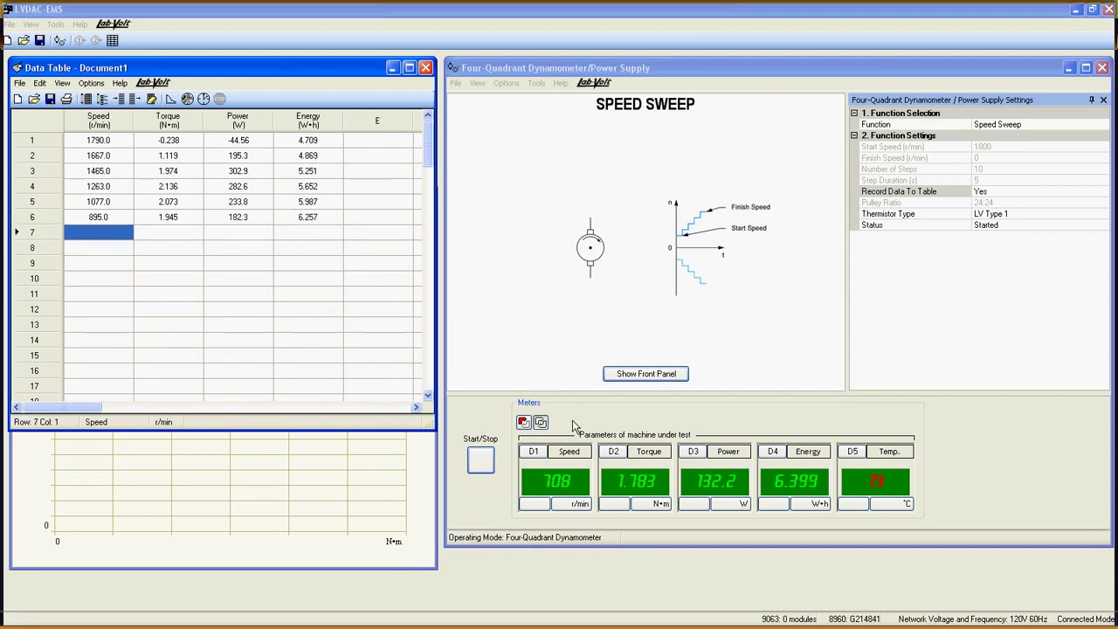
pyautogui.click(424, 487)
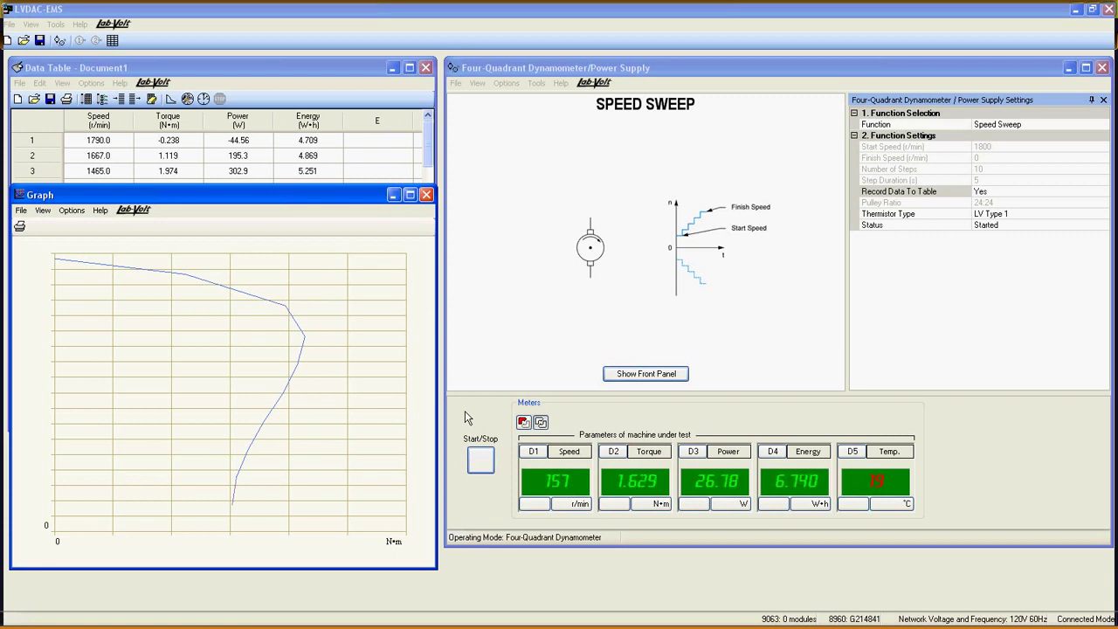
pyautogui.click(486, 465)
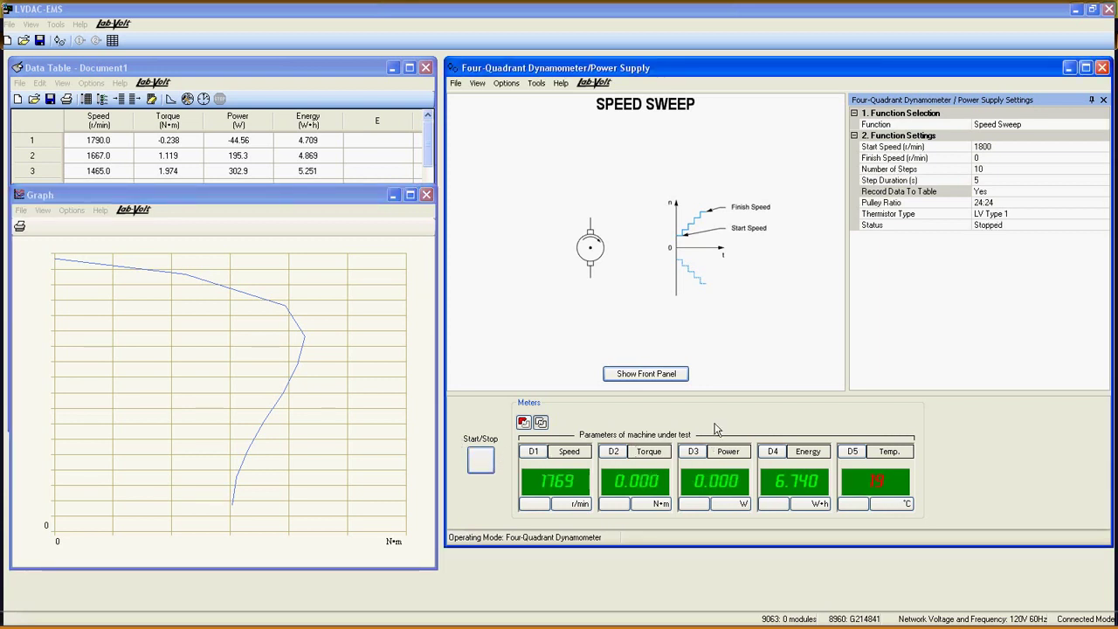